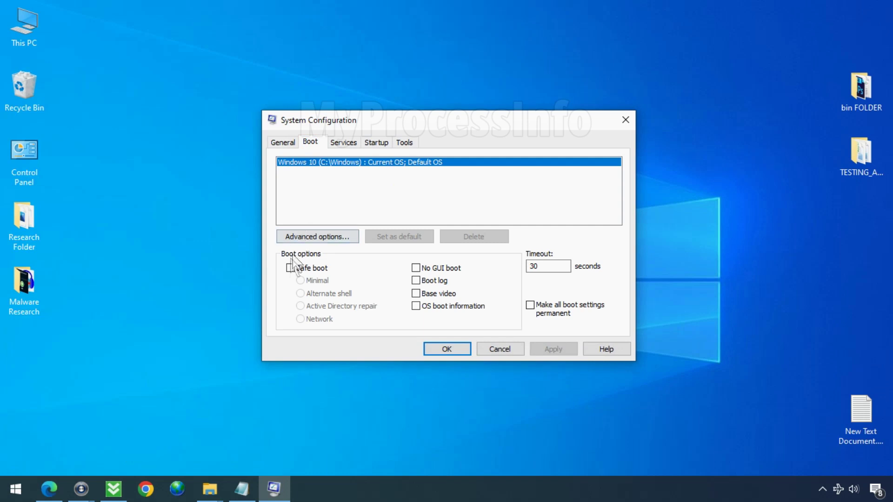
# - Enable Safe boot with the Minimal option, apply the boot settings and restart the computer
pyautogui.click(290, 269)
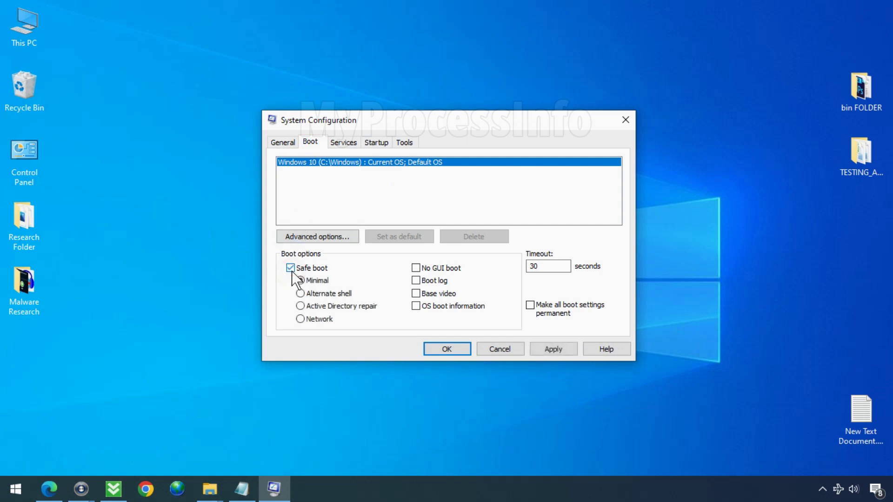
pyautogui.click(552, 348)
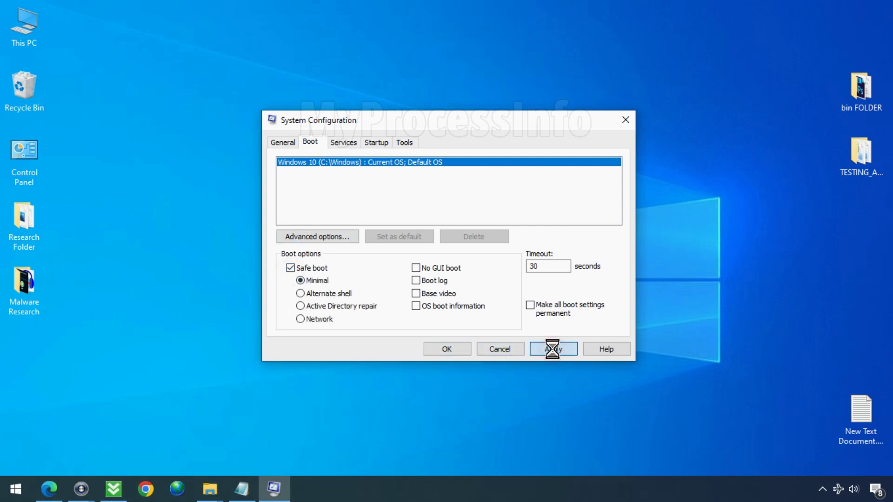
pyautogui.click(452, 345)
pyautogui.click(404, 268)
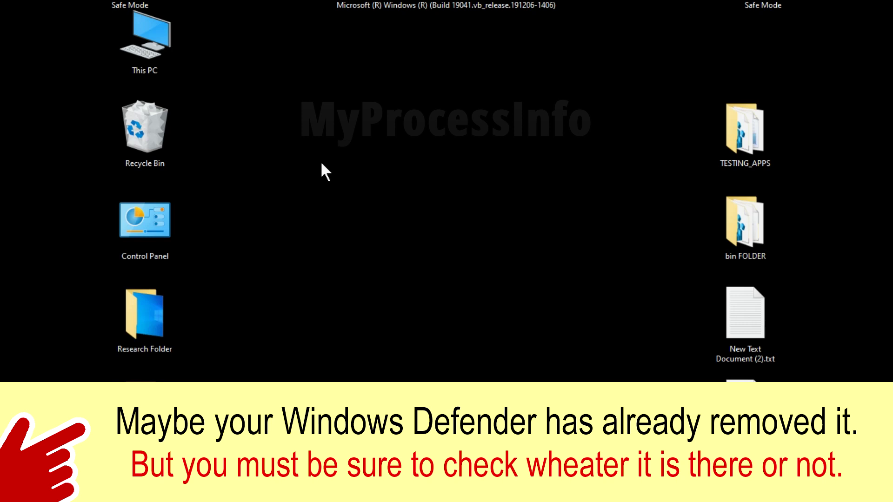
# - Open the Users folder on Local Disk (C:) in a maximized File Explorer window
pyautogui.click(154, 35)
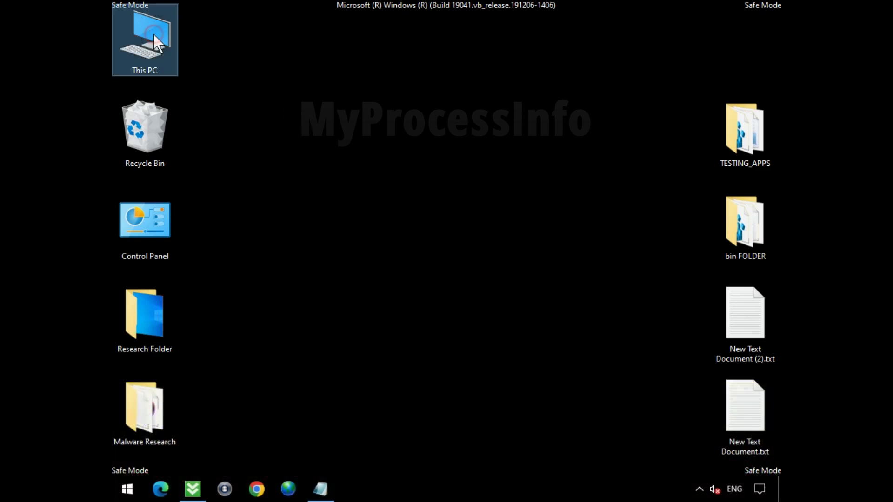
pyautogui.doubleClick(166, 50)
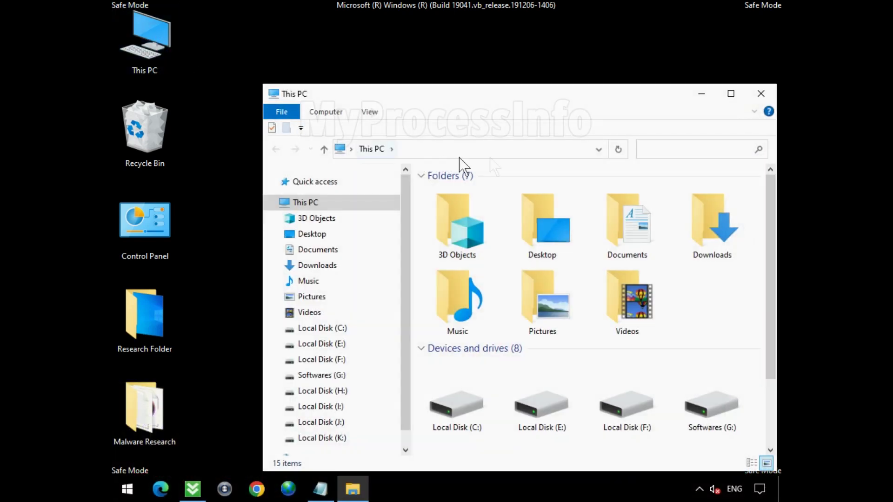
pyautogui.click(730, 93)
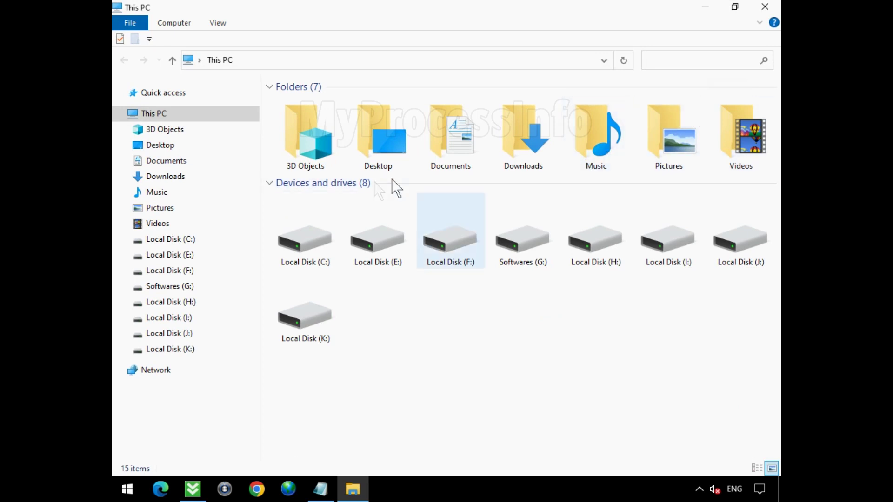
pyautogui.click(293, 244)
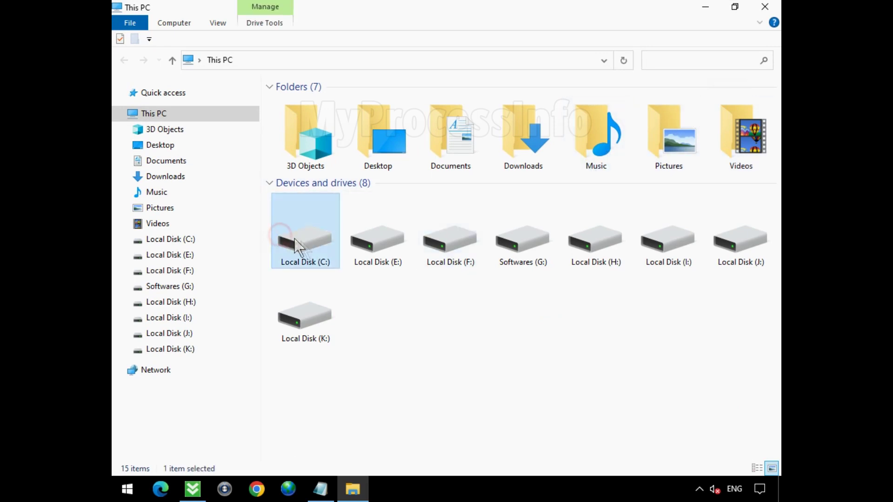
pyautogui.doubleClick(328, 244)
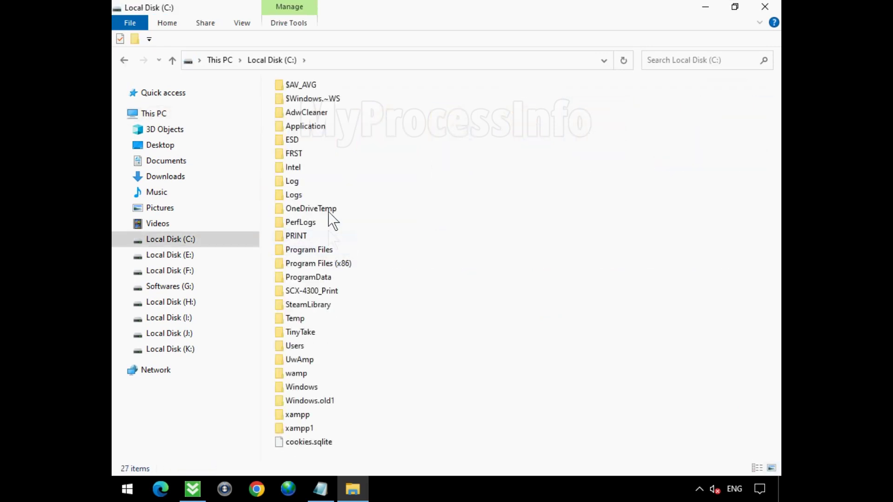
pyautogui.click(326, 346)
pyautogui.doubleClick(340, 346)
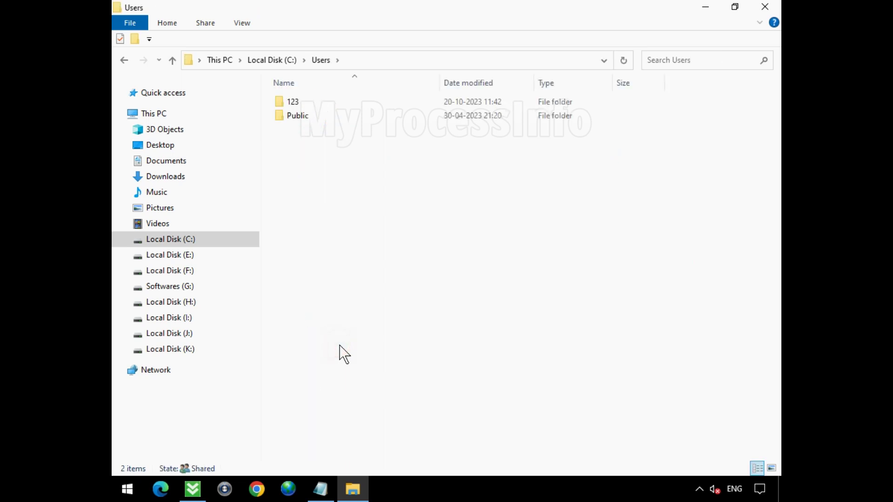
# - Open the 123 user folder and turn on the display of hidden items
pyautogui.click(325, 106)
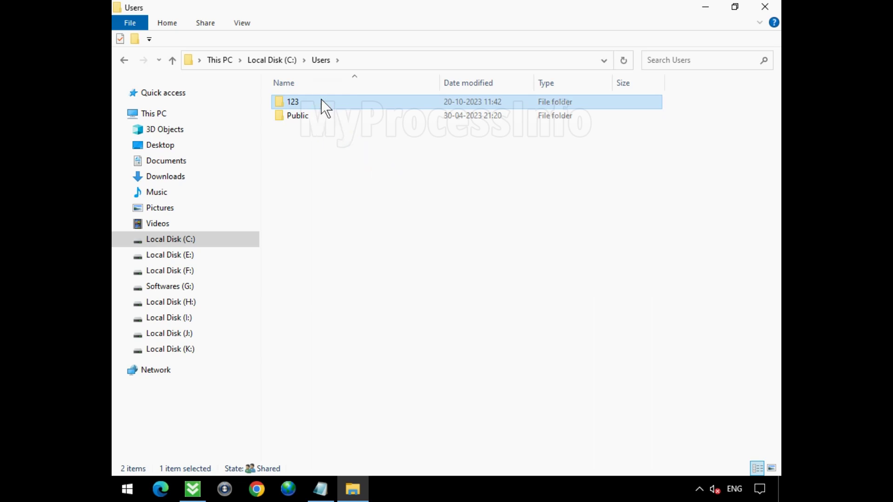
pyautogui.doubleClick(321, 102)
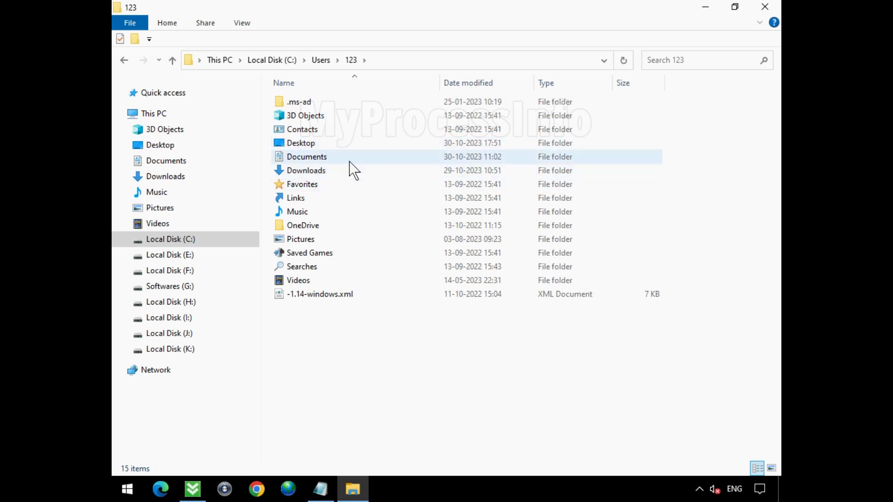
pyautogui.click(242, 23)
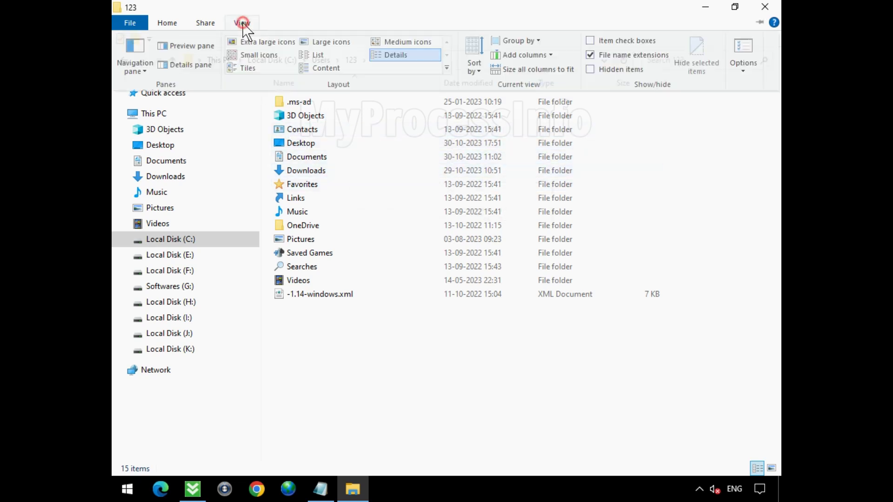
pyautogui.click(618, 70)
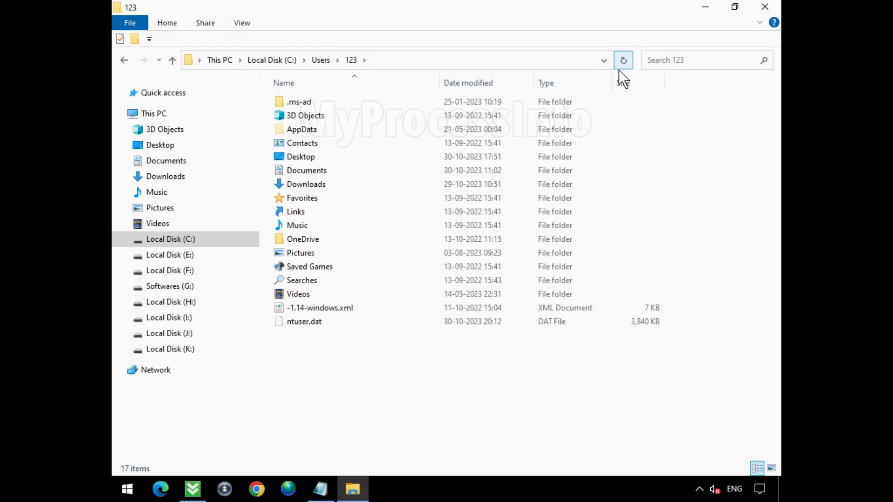
# - Open the AppData\Local\Microsoft folder inside the 123 user folder
pyautogui.click(378, 132)
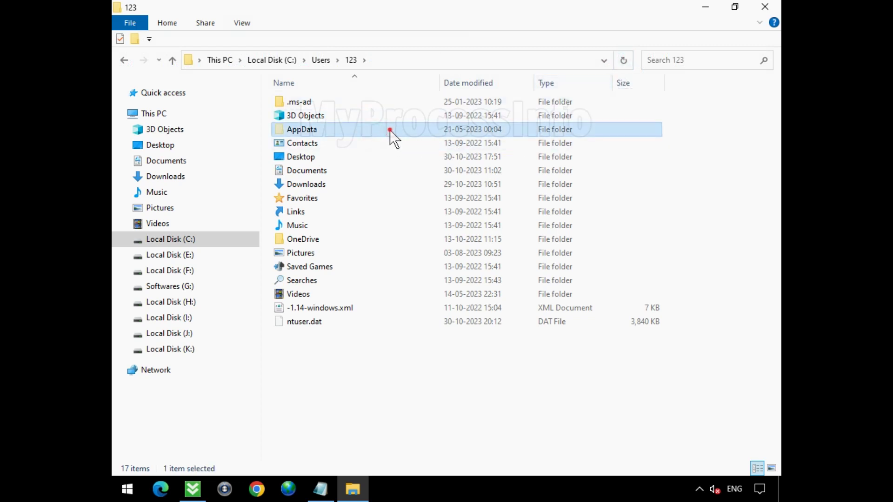
pyautogui.doubleClick(390, 130)
pyautogui.click(390, 101)
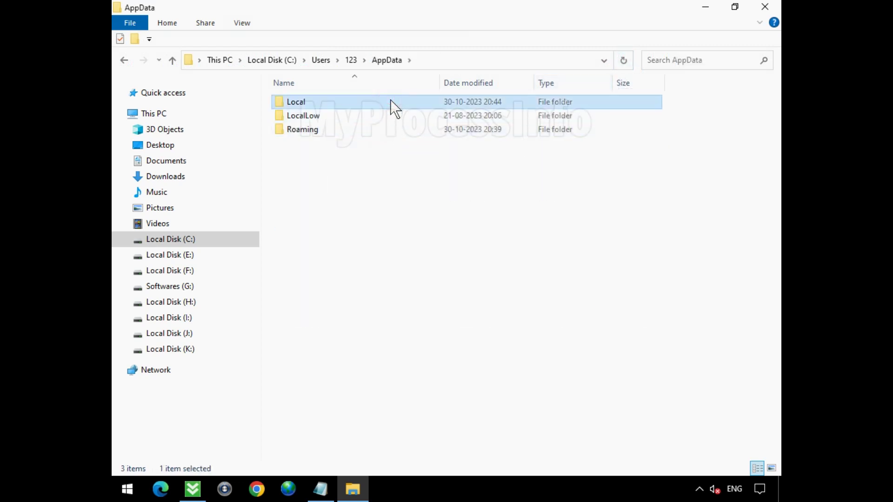
pyautogui.doubleClick(390, 101)
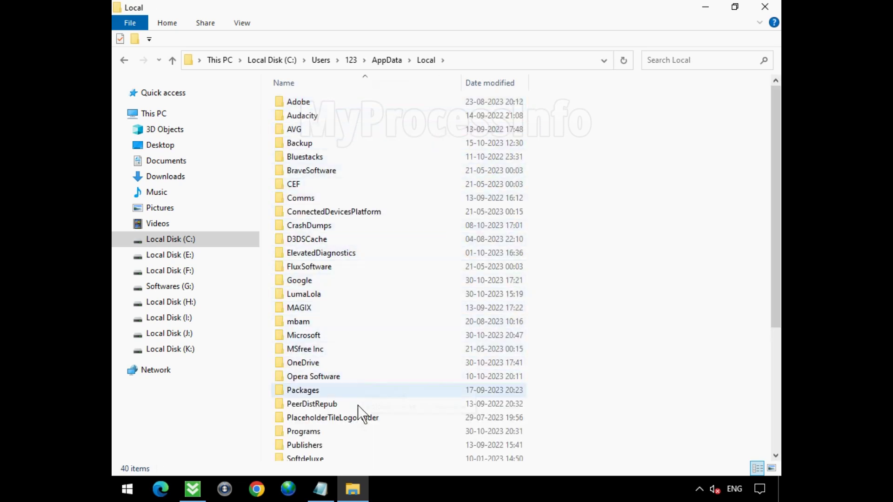
pyautogui.click(373, 335)
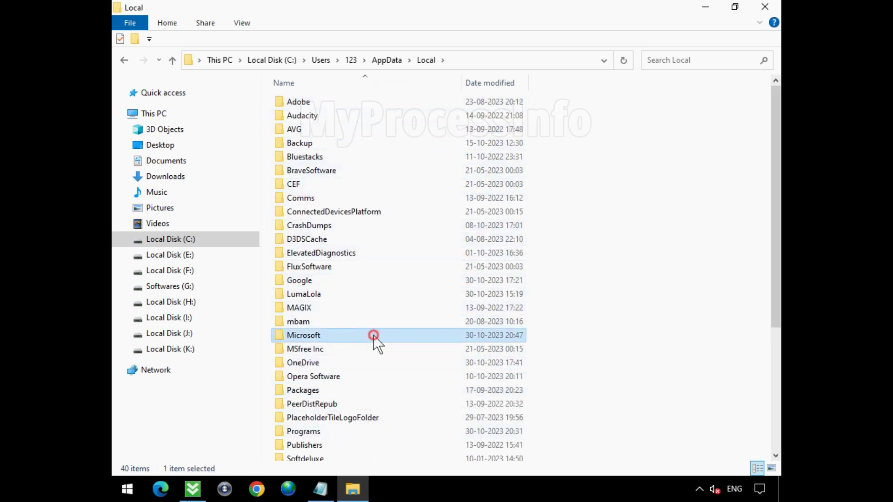
pyautogui.doubleClick(373, 335)
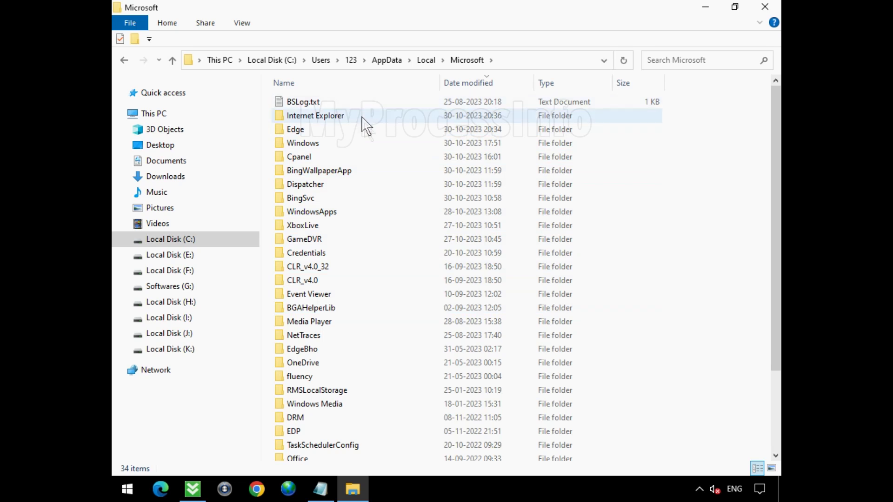
# - Open the Cpanel folder and delete Control Panel.exe from it
pyautogui.click(366, 156)
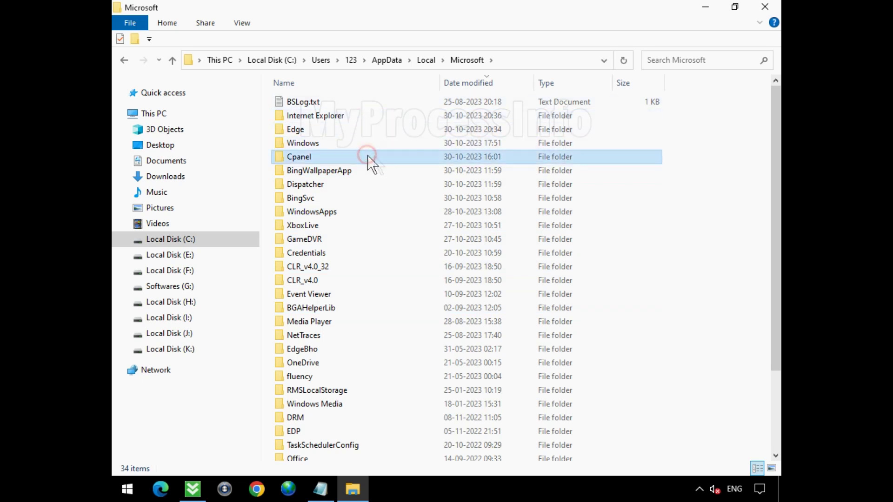
pyautogui.doubleClick(398, 155)
pyautogui.click(328, 104)
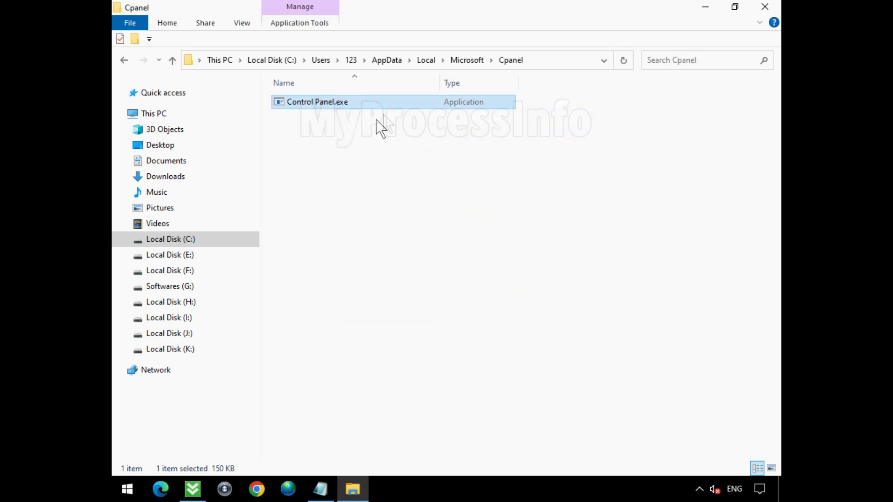
pyautogui.rightClick(395, 105)
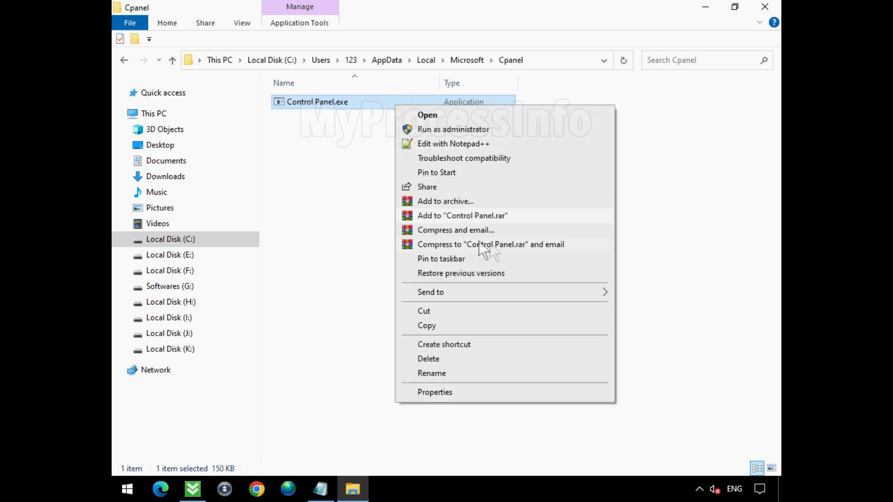
pyautogui.click(533, 358)
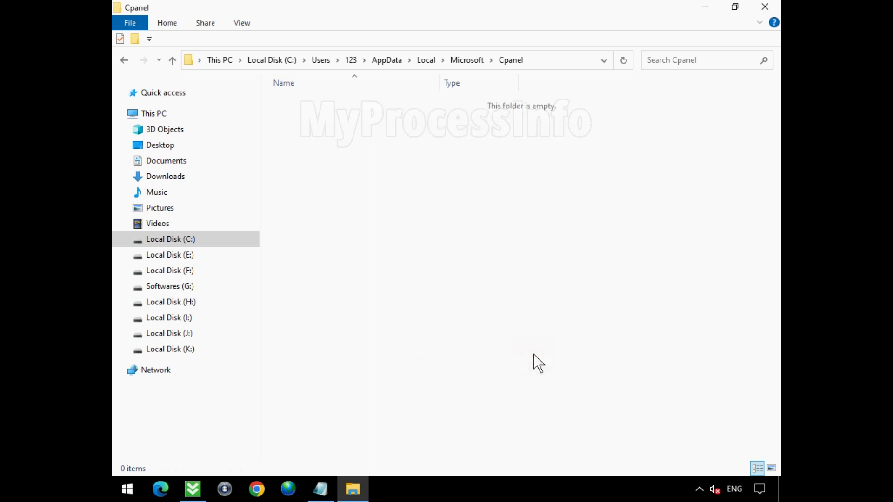
# - Return to the Microsoft folder, delete the Cpanel folder and close the window
pyautogui.click(120, 62)
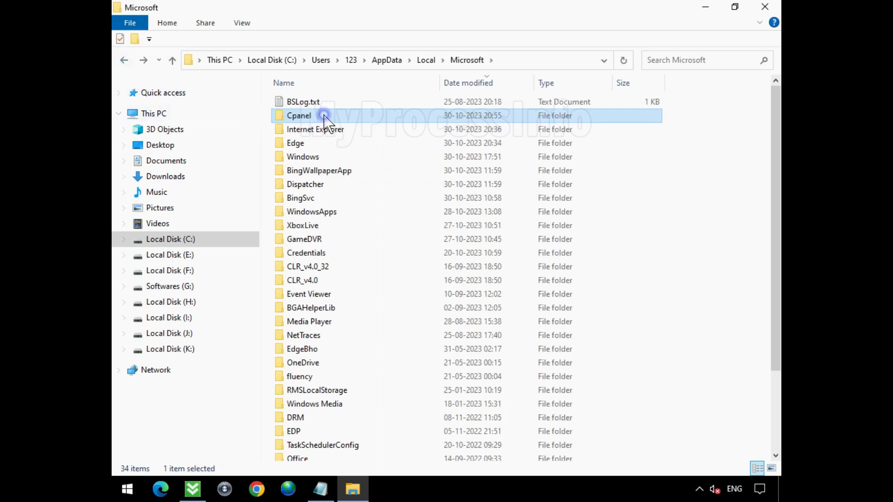
pyautogui.rightClick(324, 120)
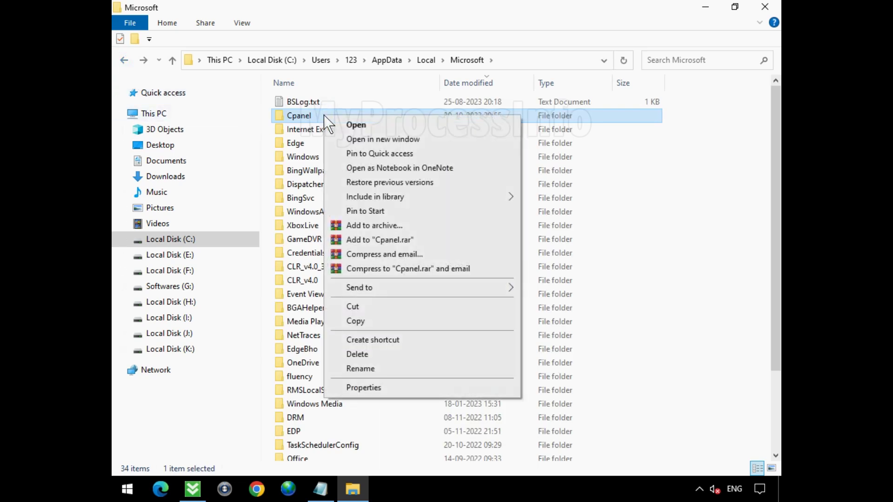
pyautogui.click(457, 351)
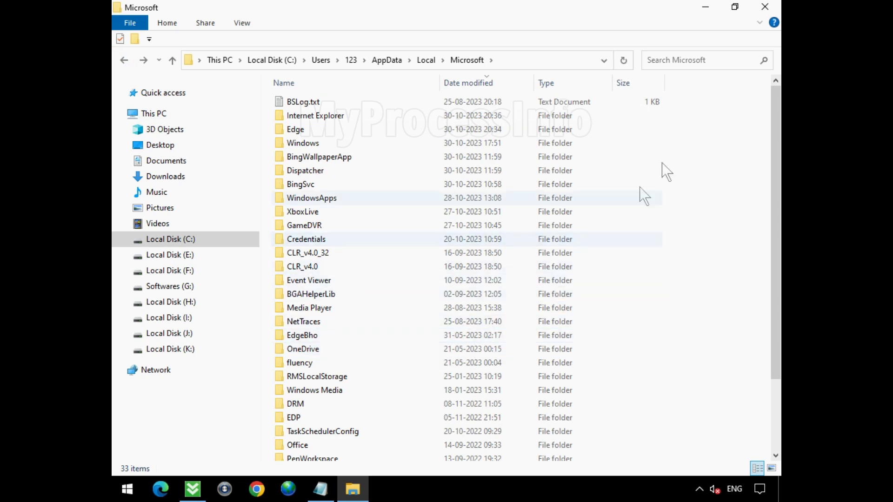
pyautogui.click(765, 7)
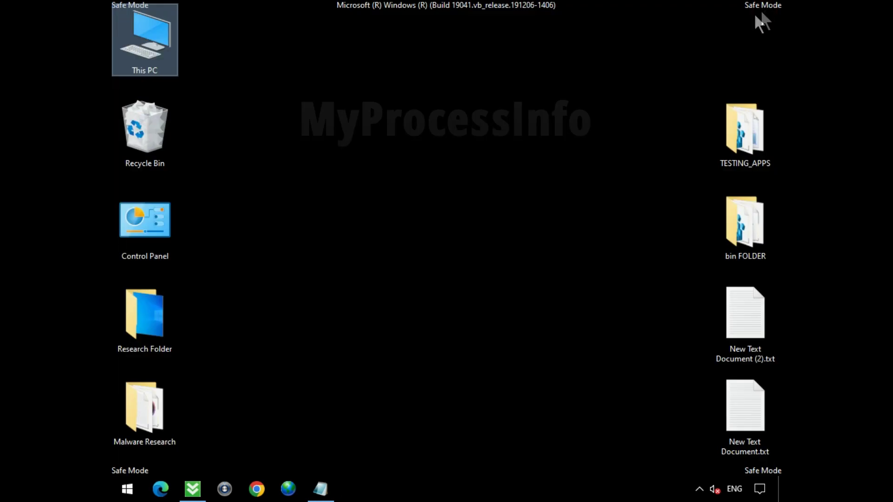
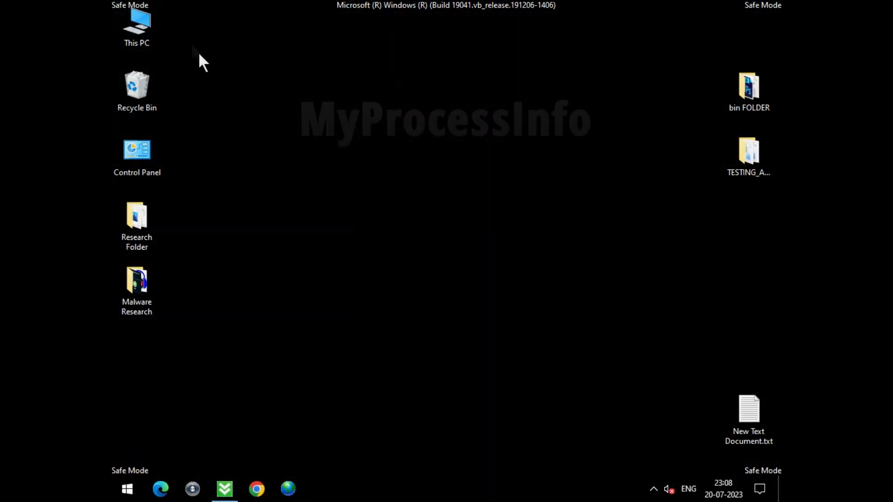
# - Open the ProgramData folder on Local Disk (C:) in a maximized File Explorer window
pyautogui.doubleClick(150, 21)
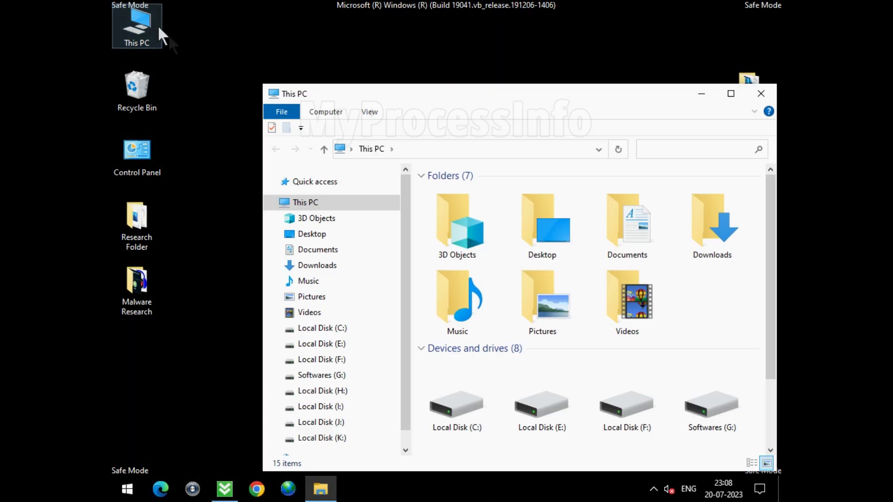
pyautogui.click(354, 329)
pyautogui.doubleClick(511, 98)
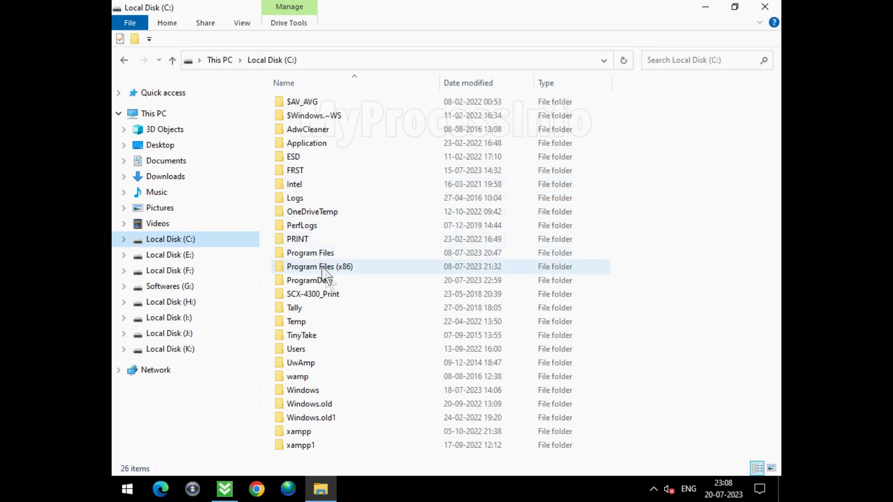
pyautogui.click(342, 280)
pyautogui.doubleClick(399, 281)
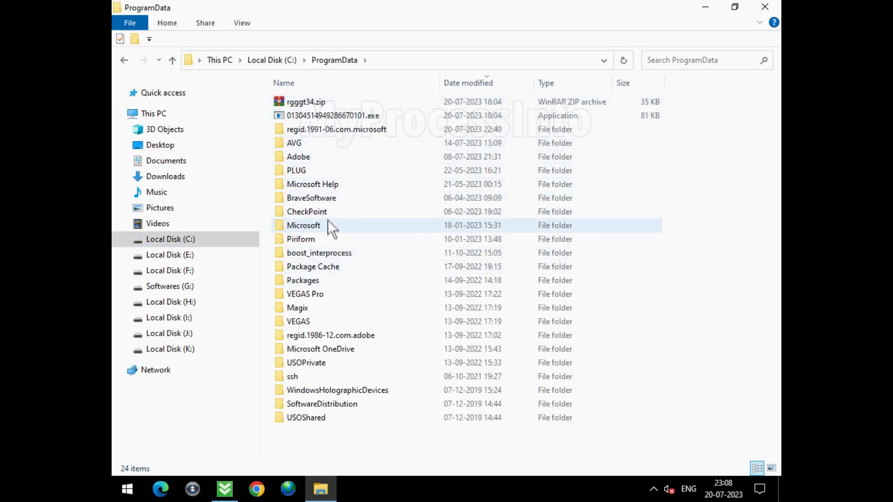
# - Open the Microsoft folder inside ProgramData and go into its Windows Defender folder
pyautogui.click(384, 219)
pyautogui.doubleClick(384, 219)
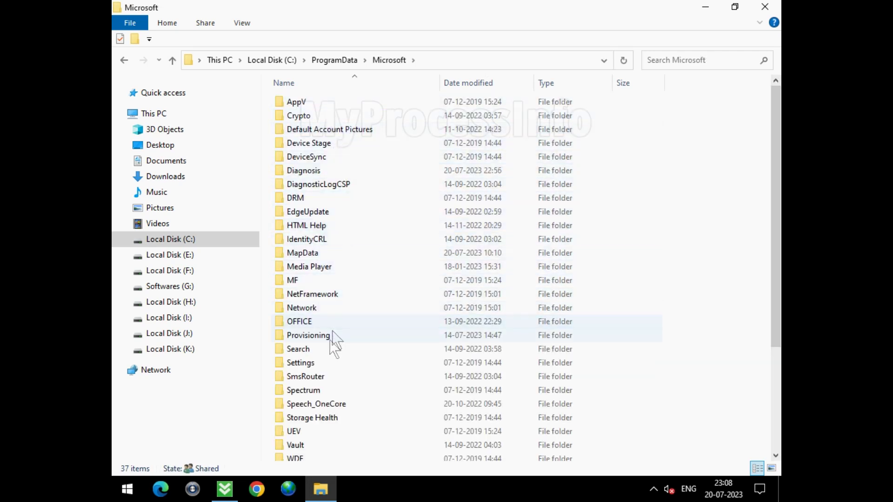
pyautogui.scroll(-2, 319, 399)
pyautogui.scroll(-1, 316, 409)
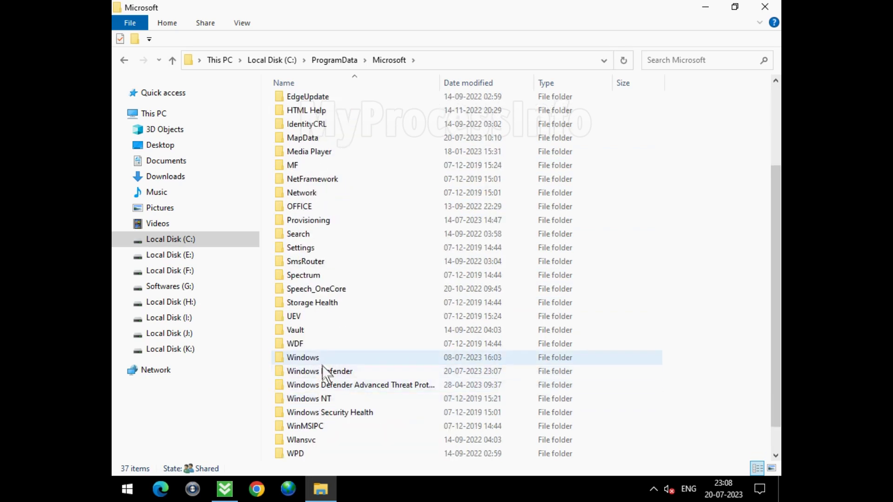
pyautogui.click(371, 372)
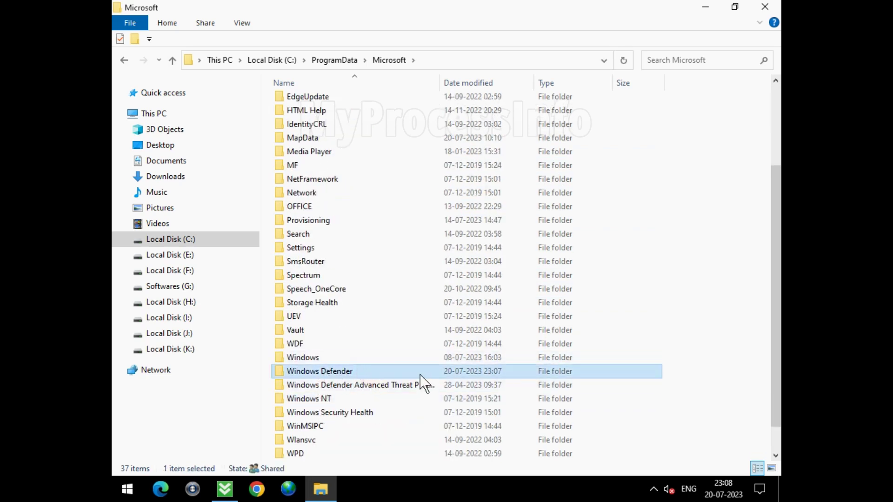
pyautogui.doubleClick(420, 375)
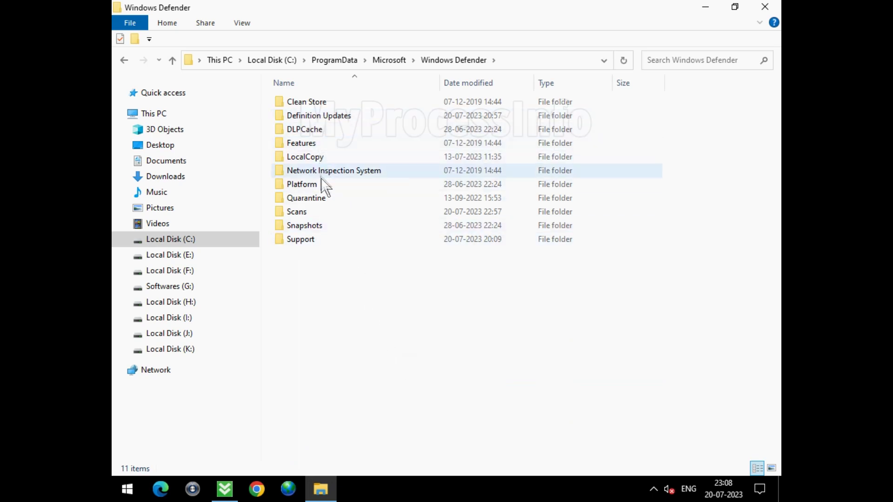
# - Delete the Quarantine folder from the Windows Defender folder
pyautogui.click(322, 200)
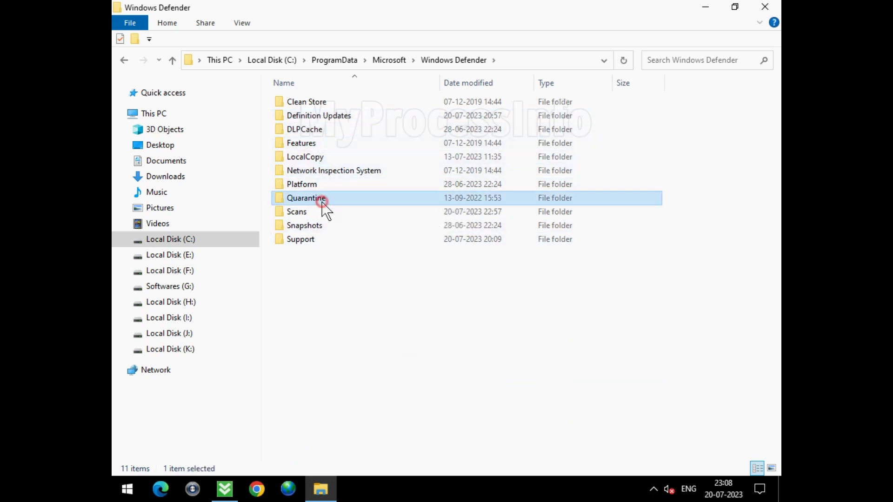
pyautogui.rightClick(379, 209)
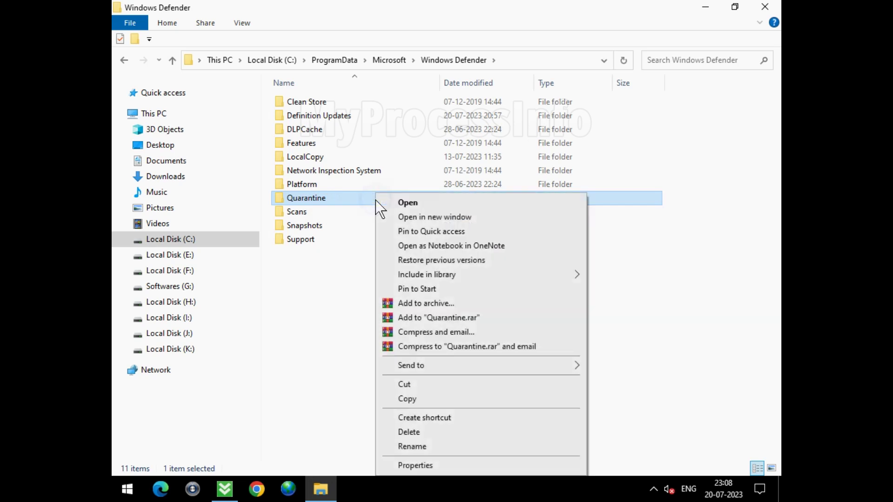
pyautogui.click(420, 429)
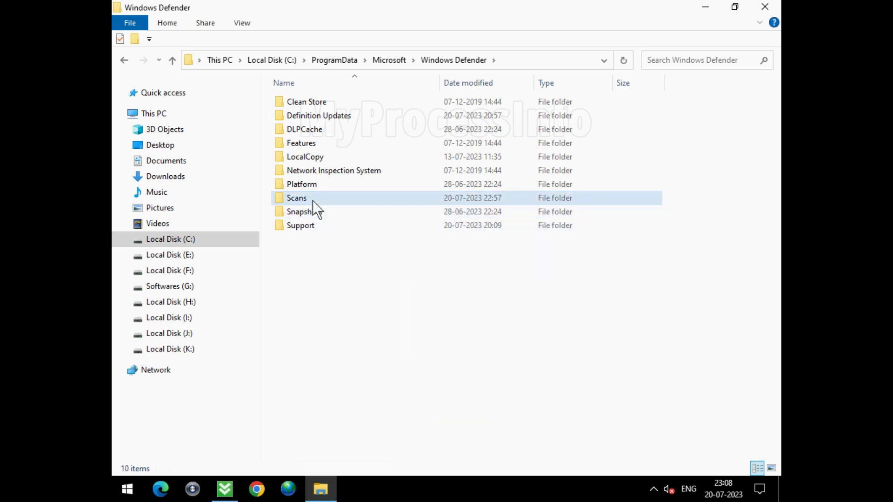
# - Go into Scans\History inside the Windows Defender folder and delete the Results folder
pyautogui.doubleClick(338, 201)
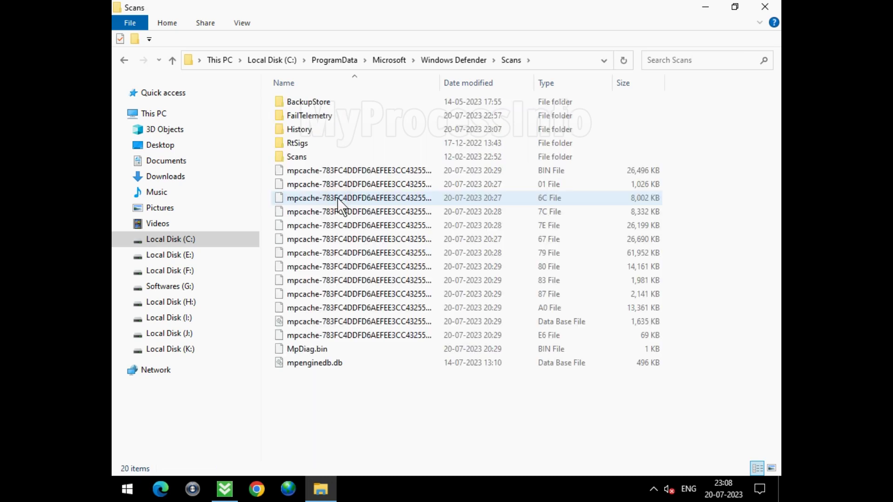
pyautogui.doubleClick(328, 129)
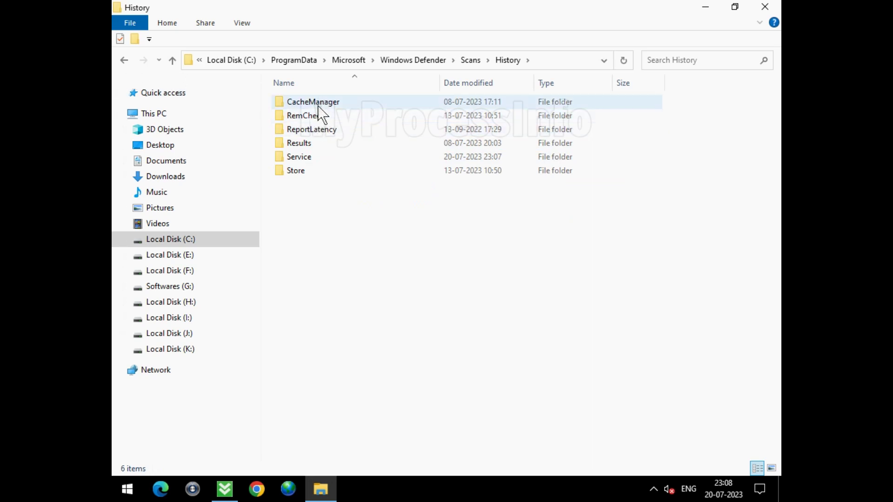
pyautogui.rightClick(324, 142)
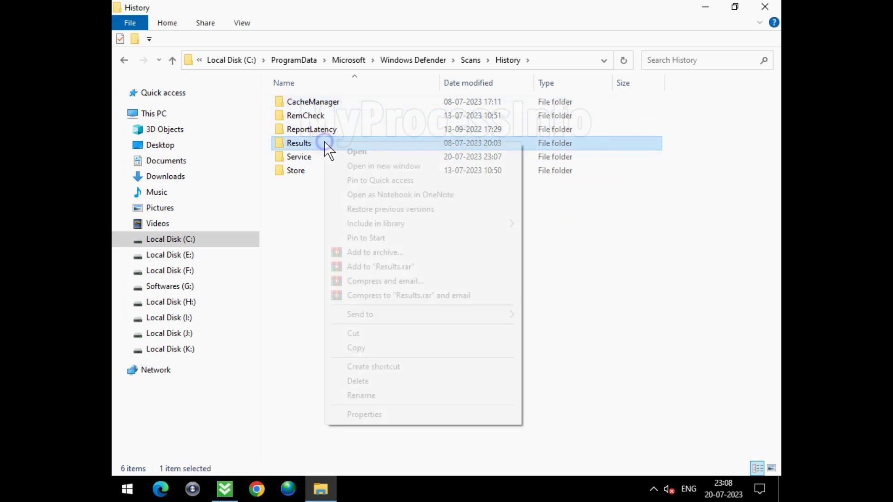
pyautogui.click(374, 382)
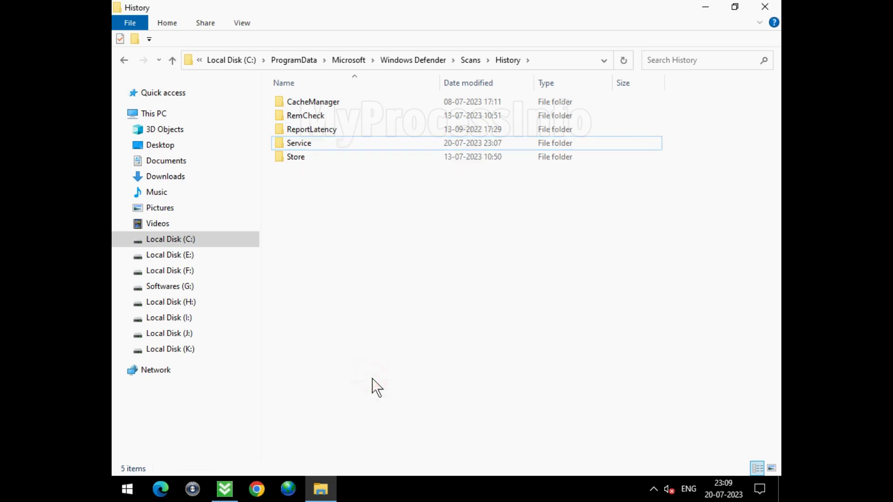
# - Open the Service folder and delete DetectionHistory, Detections.log, History.Log and Unknown.Log together
pyautogui.doubleClick(327, 144)
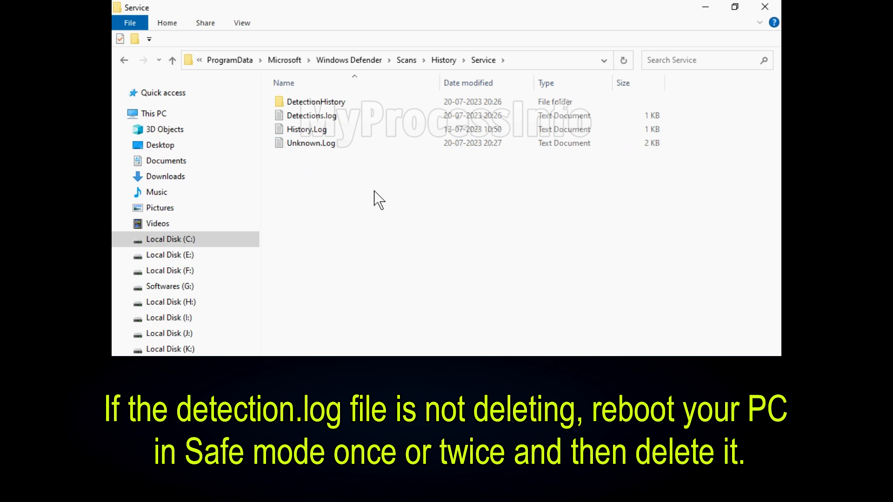
pyautogui.moveTo(398, 209); pyautogui.dragTo(334, 121)
pyautogui.rightClick(348, 138)
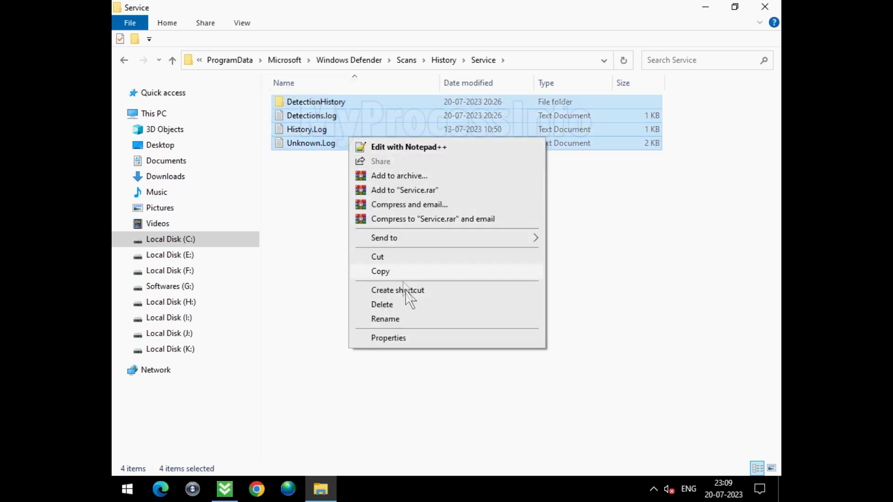
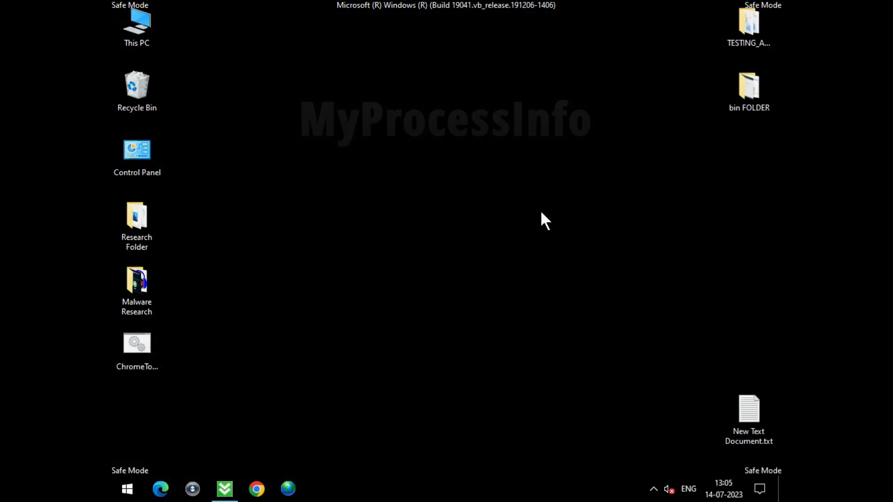
# - Open System Configuration by running msconfig
pyautogui.press('super+r')
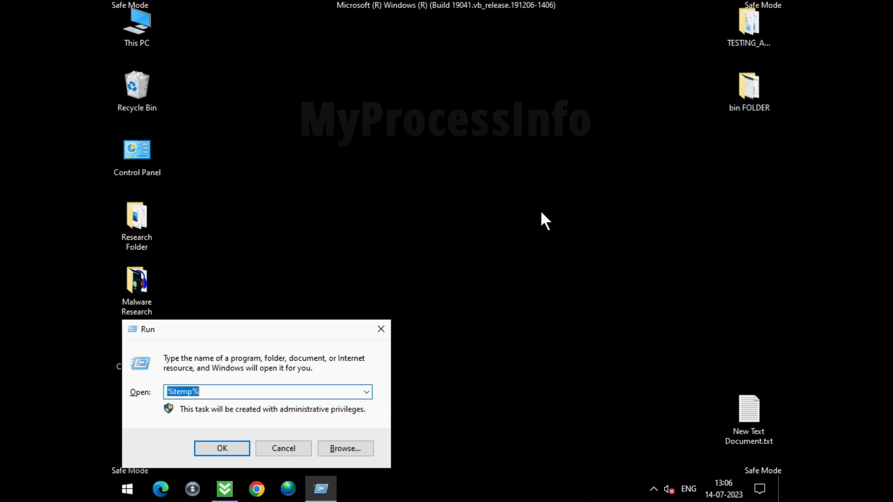
pyautogui.write('MS')
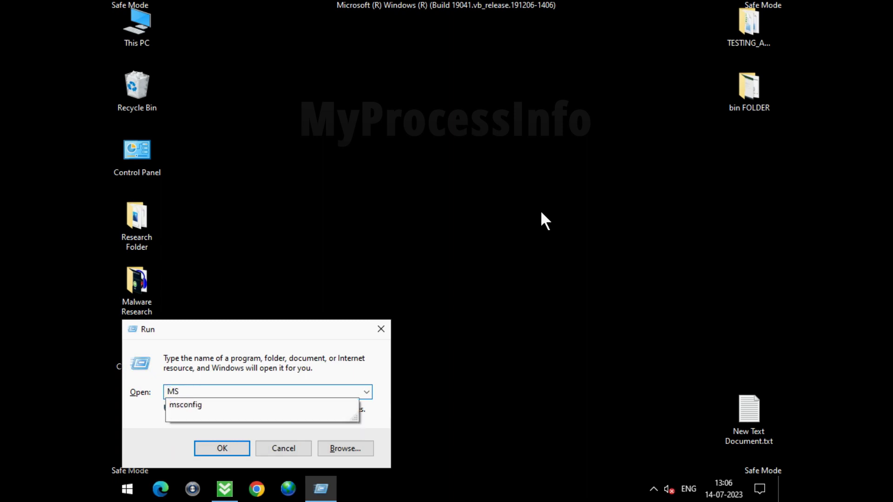
pyautogui.click(227, 404)
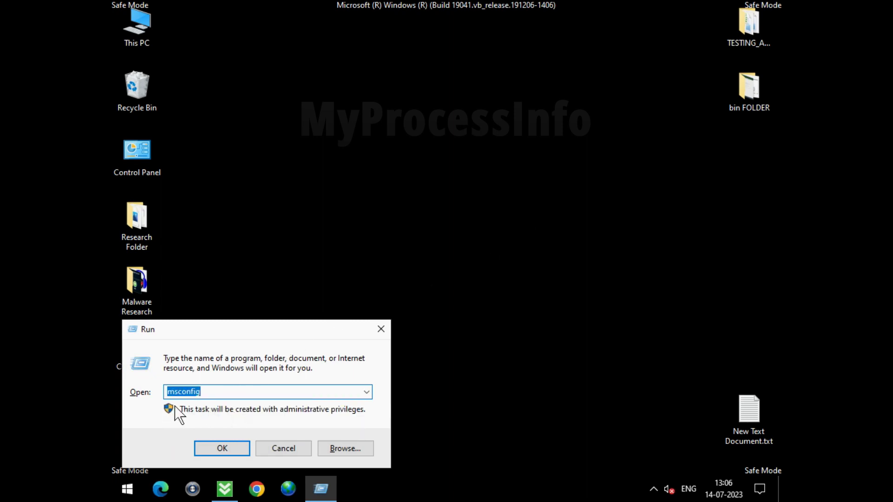
pyautogui.click(228, 447)
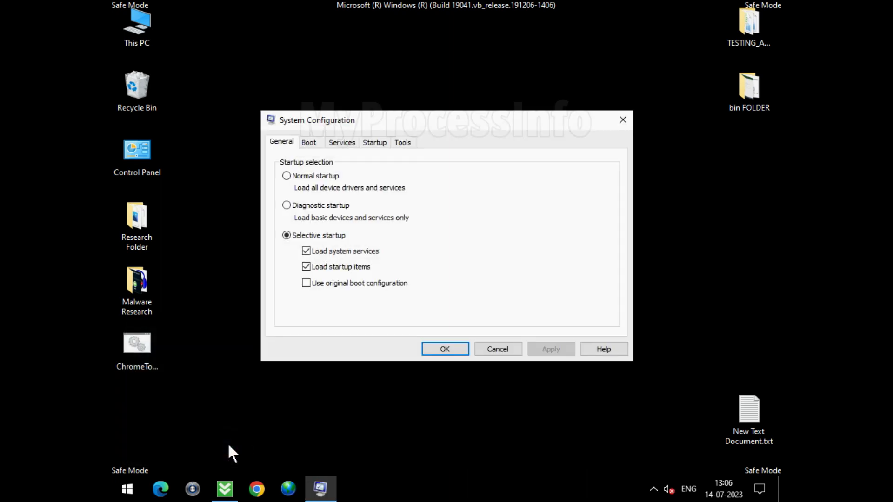
# - Set the startup selection to Normal startup, apply it and restart the computer
pyautogui.click(287, 176)
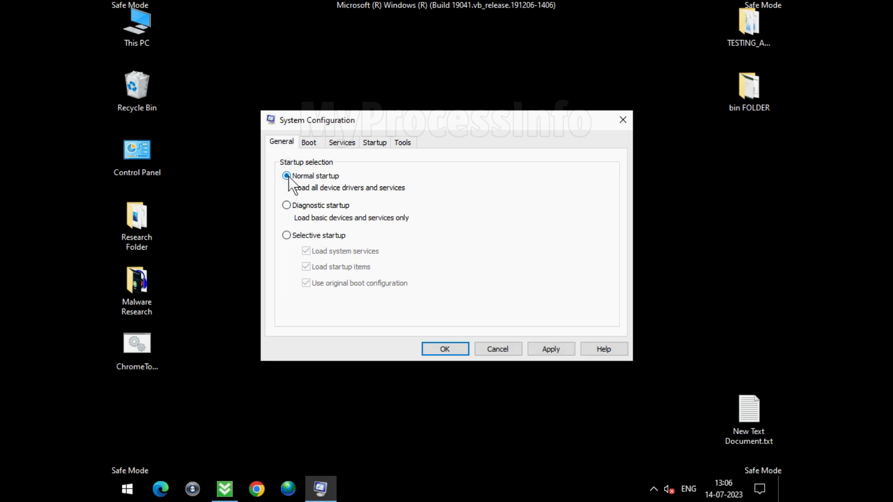
pyautogui.click(564, 349)
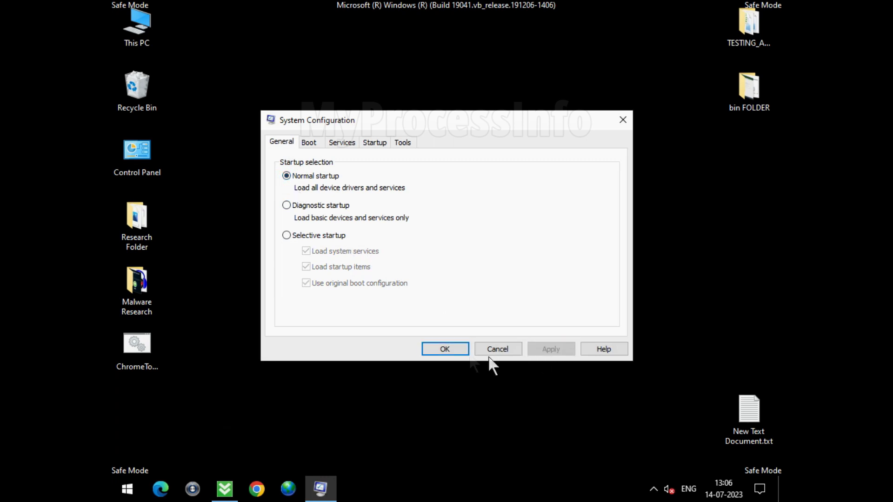
pyautogui.click(445, 350)
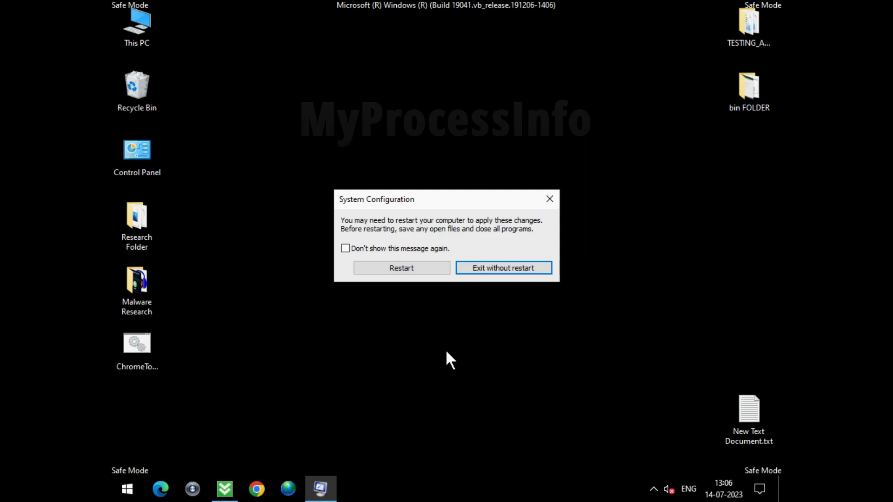
pyautogui.click(405, 273)
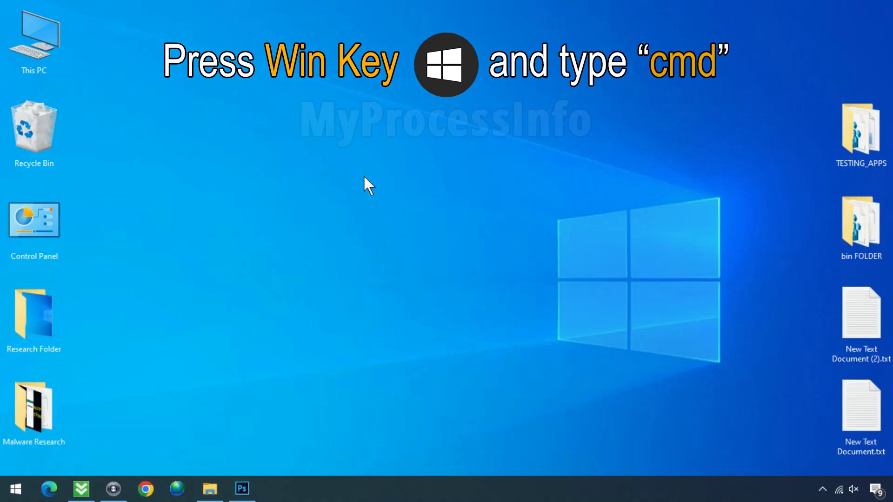
# - Search for cmd and open Command Prompt as administrator, allowing the elevation request
pyautogui.press('super')
pyautogui.write('cmd')
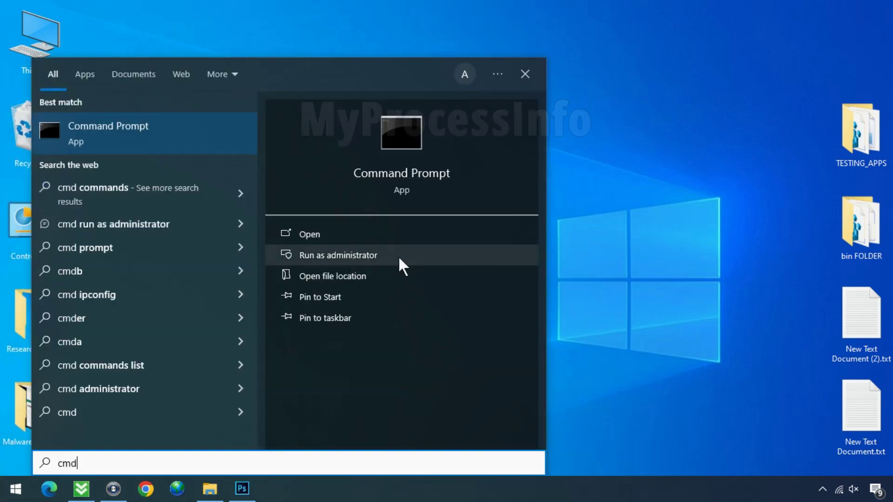
pyautogui.click(396, 255)
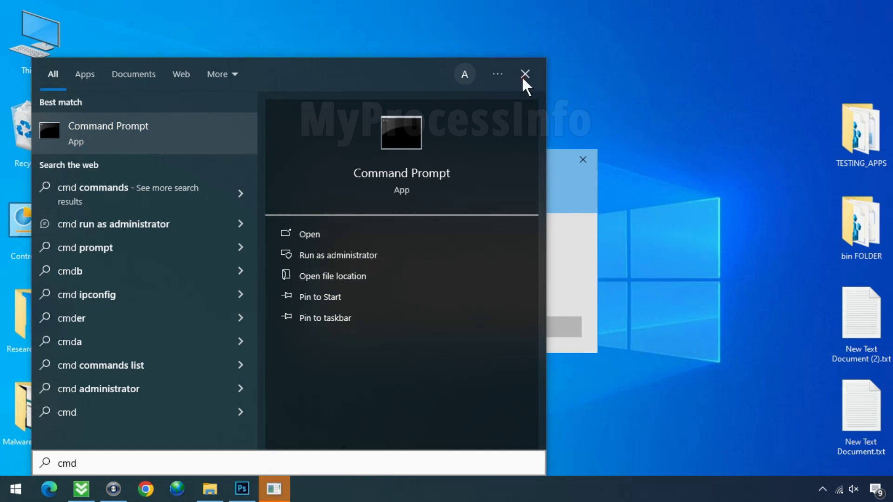
pyautogui.click(525, 74)
pyautogui.click(400, 333)
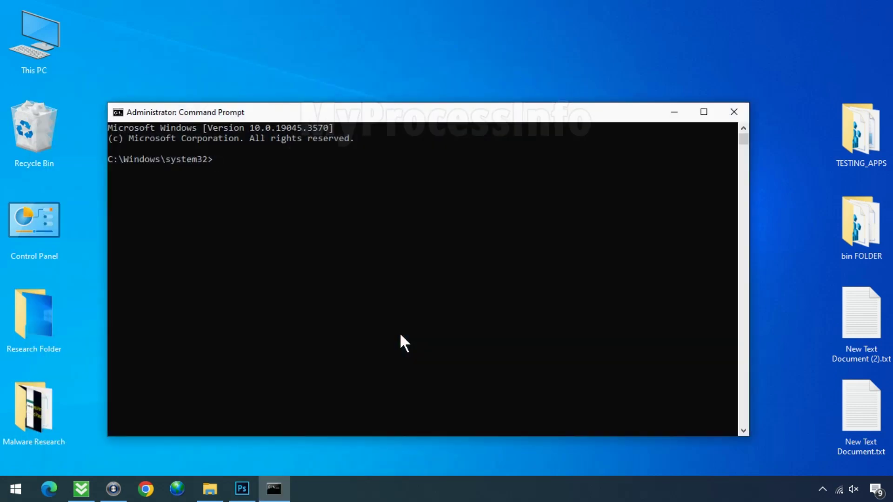
# - Flush the DNS cache with ipconfig /flushdns and close the Command Prompt with exit
pyautogui.write('ipco')
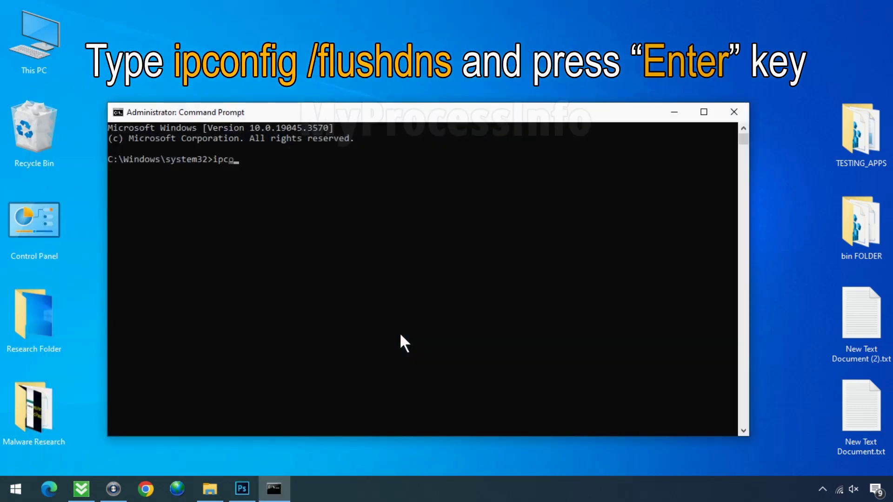
pyautogui.write('nfig /flushdns')
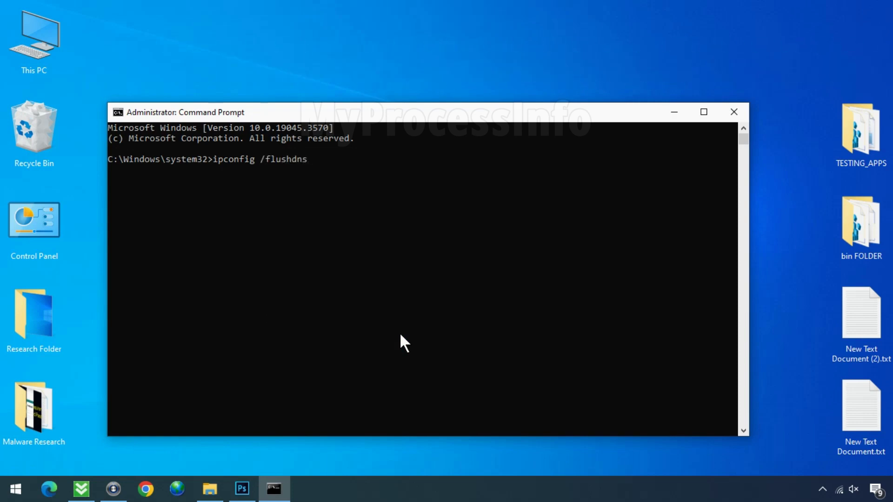
pyautogui.press('Return')
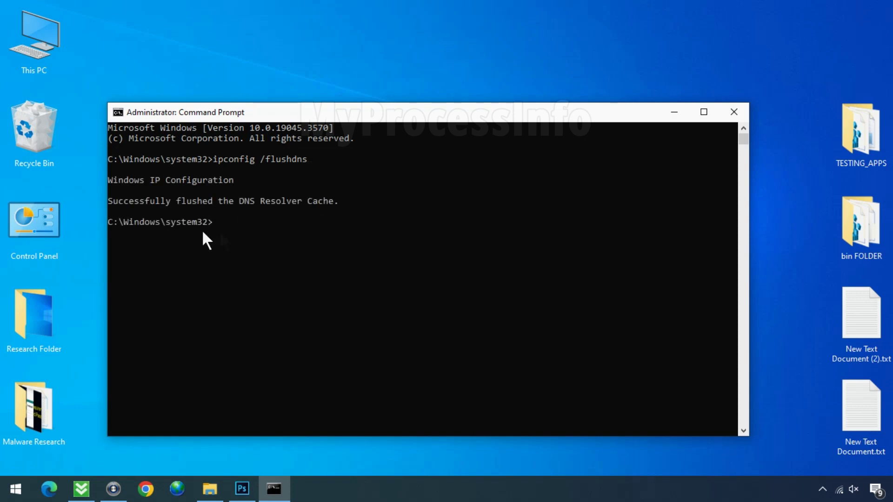
pyautogui.write('exit')
pyautogui.press('Return')
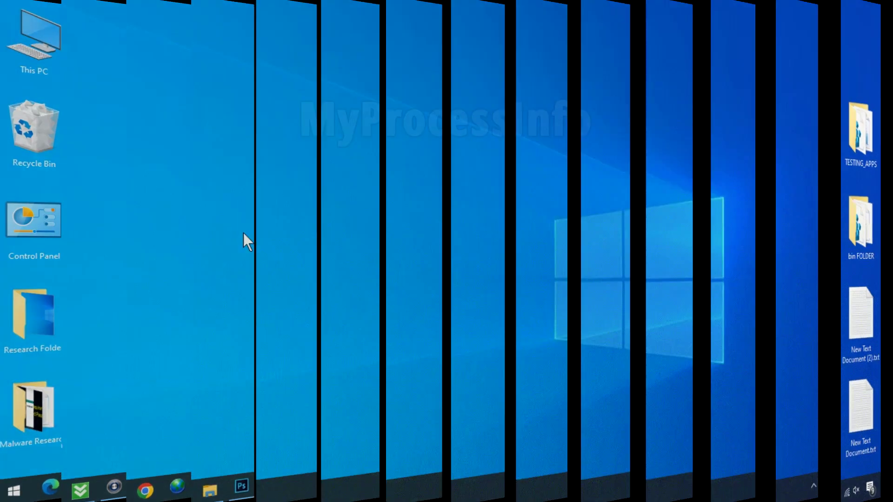